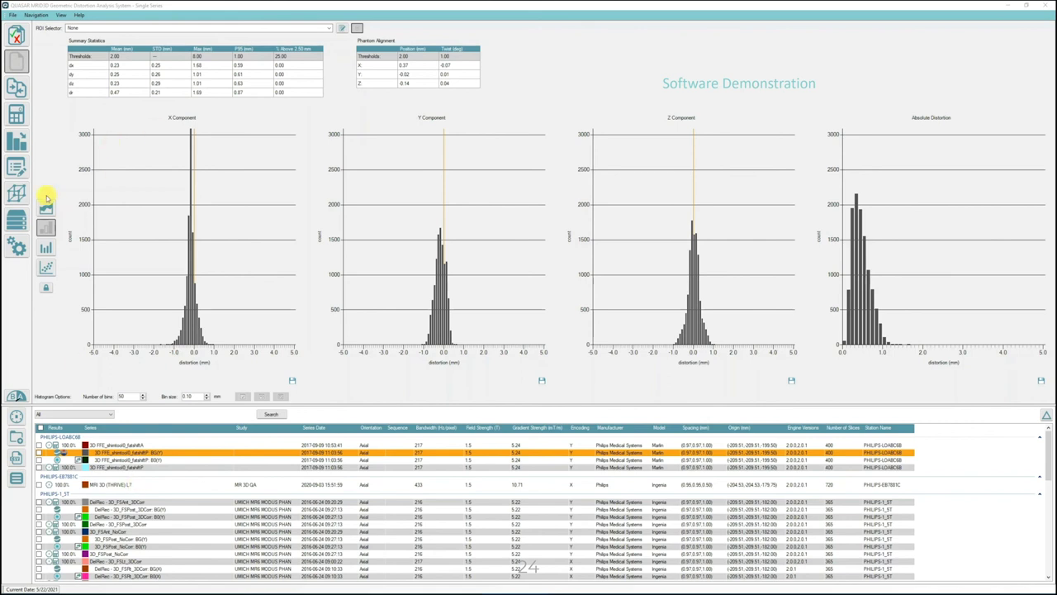
- Switch the interface to Basic Mode and back to Advanced Mode
left_click(19, 395)
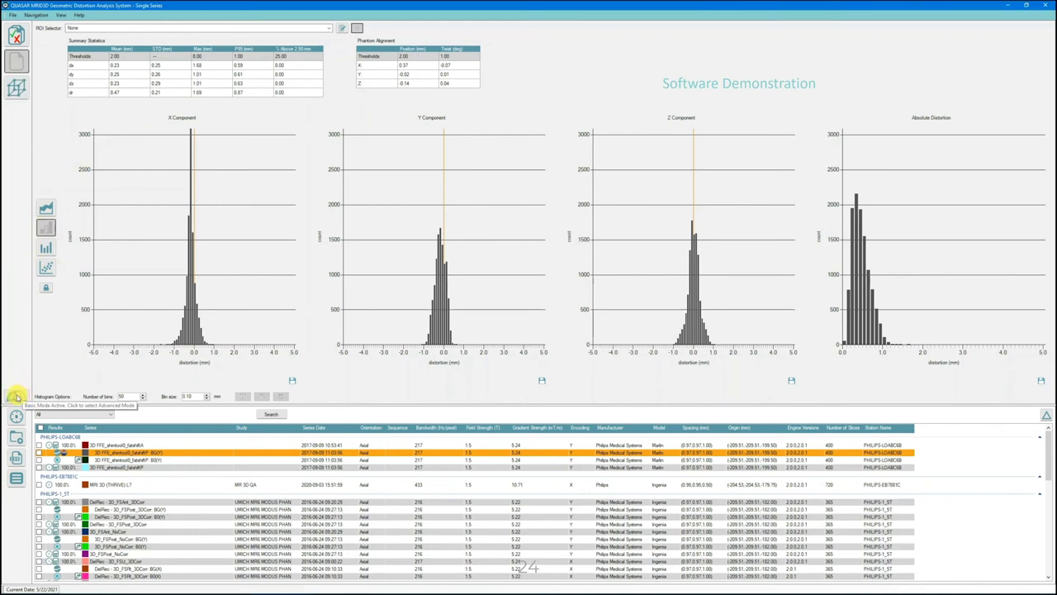
left_click(18, 396)
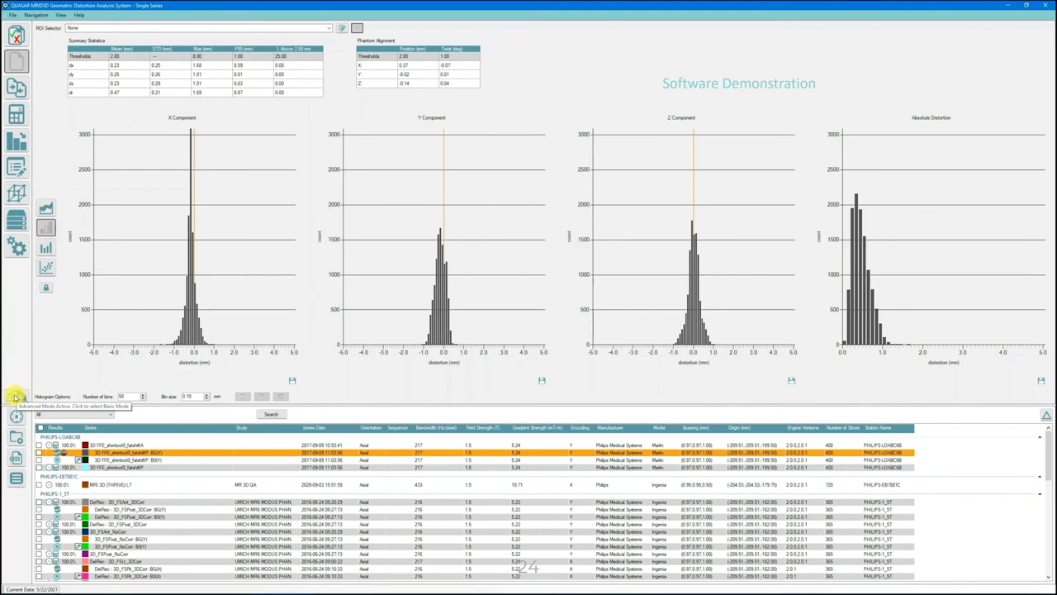
- Display the results of series 3D FFE_shimtool0_fatshiftA and open the column options of the series list
left_click(103, 445)
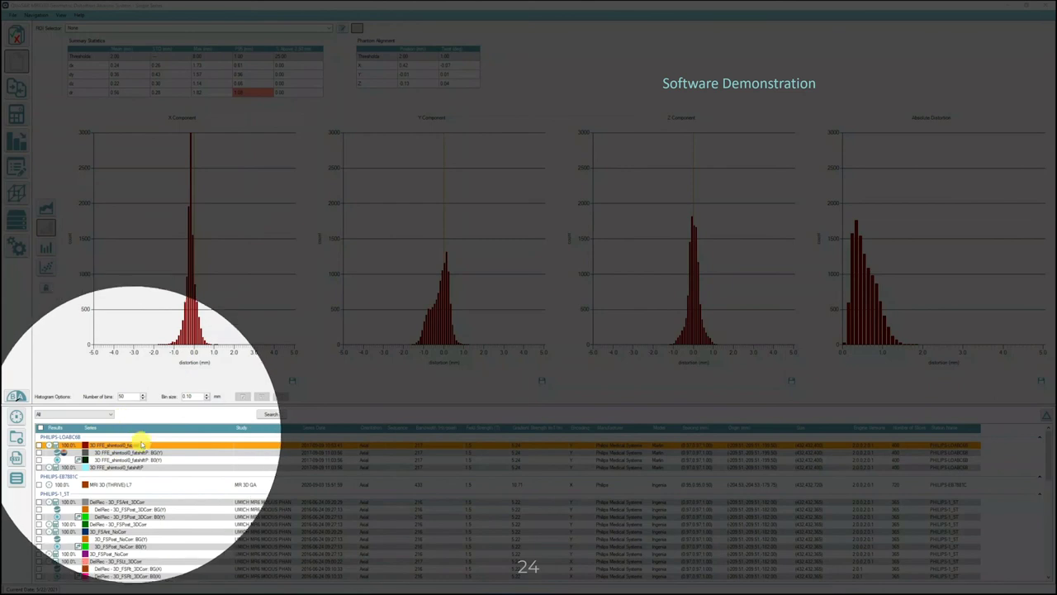
right_click(244, 428)
mouse_move(269, 474)
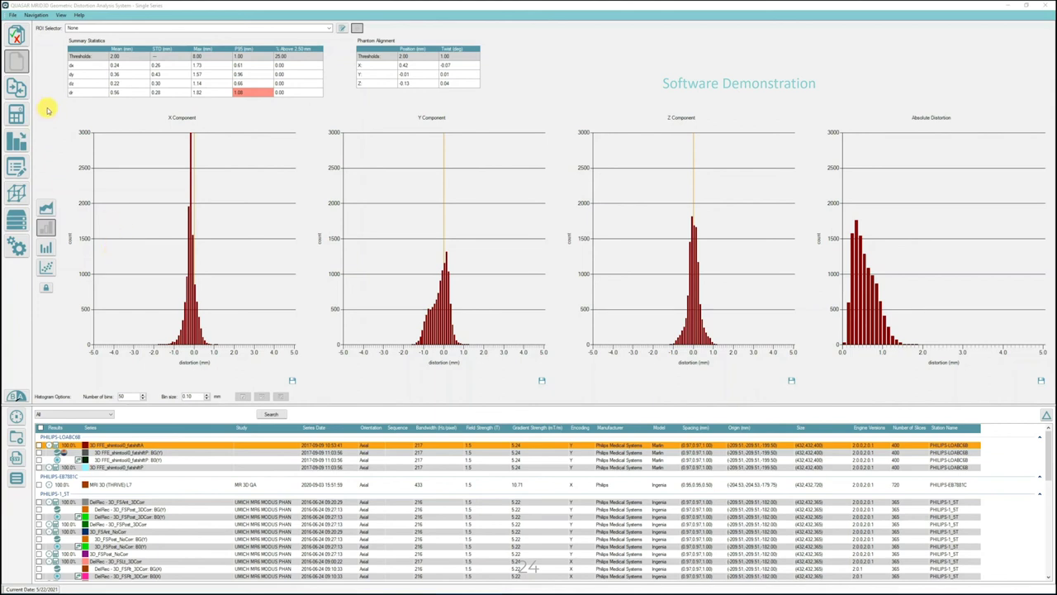
- Look through the Single Series, Comparison, Calculations, Trending and Reporting views in turn
left_click(17, 61)
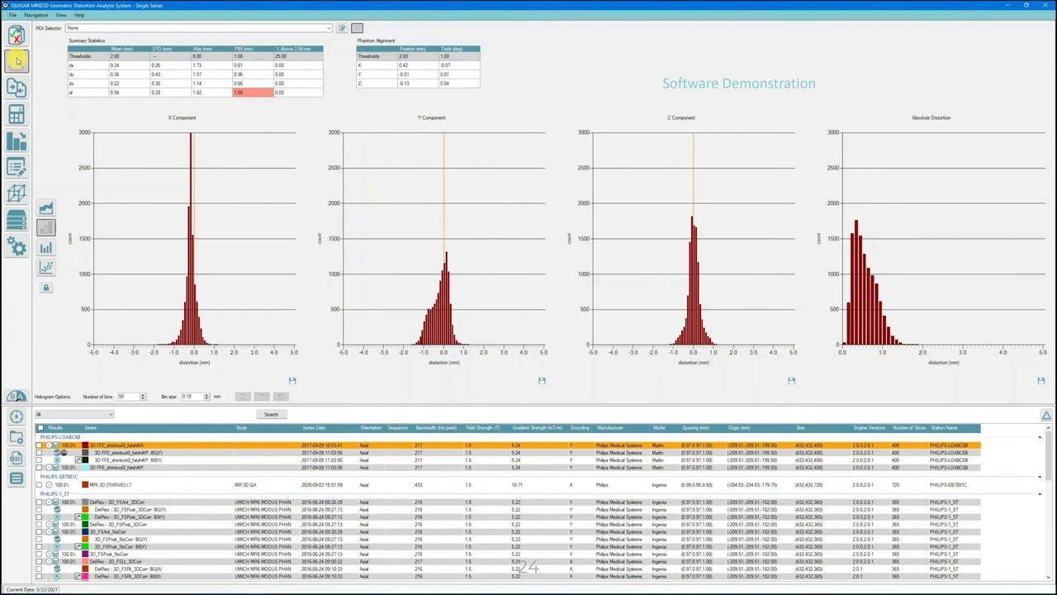
left_click(18, 86)
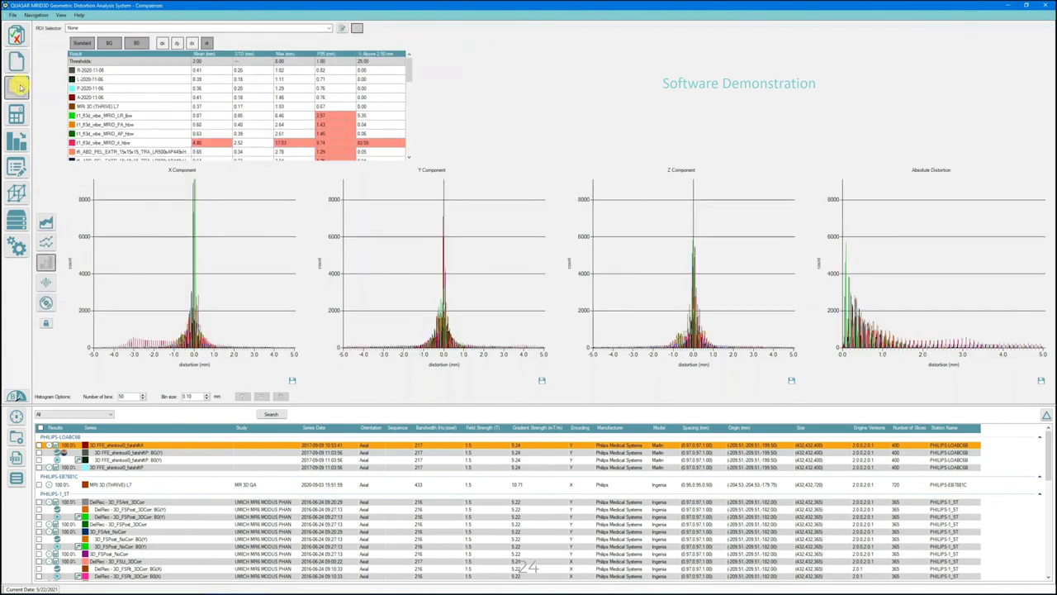
left_click(16, 118)
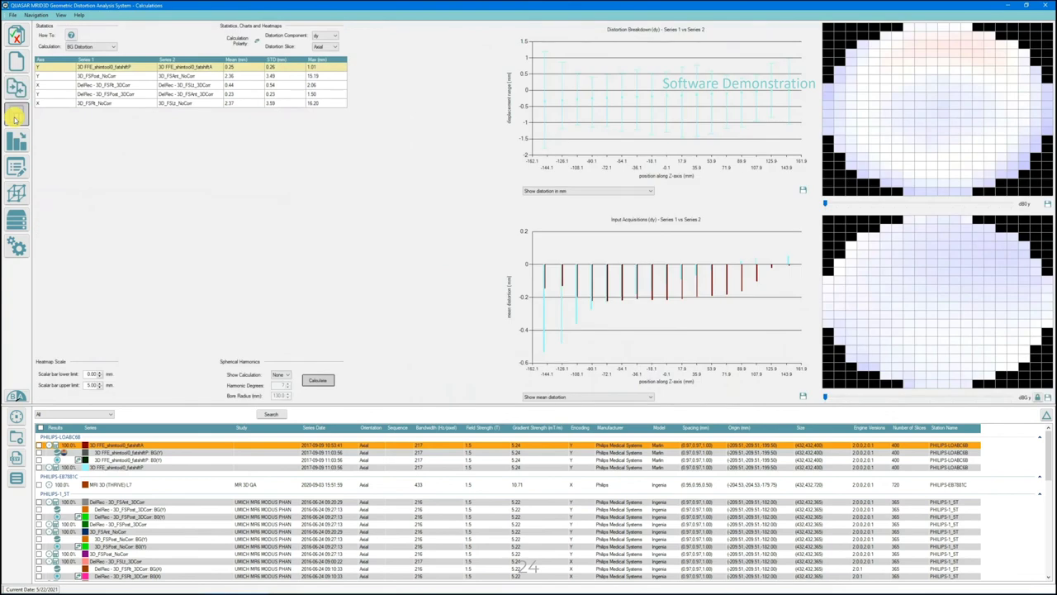
left_click(15, 141)
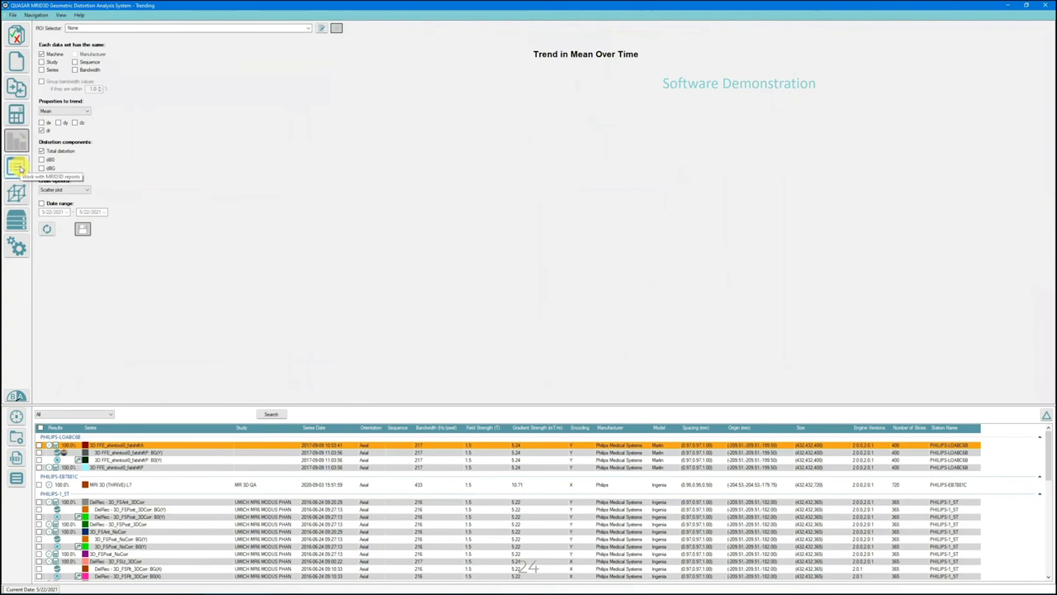
left_click(18, 167)
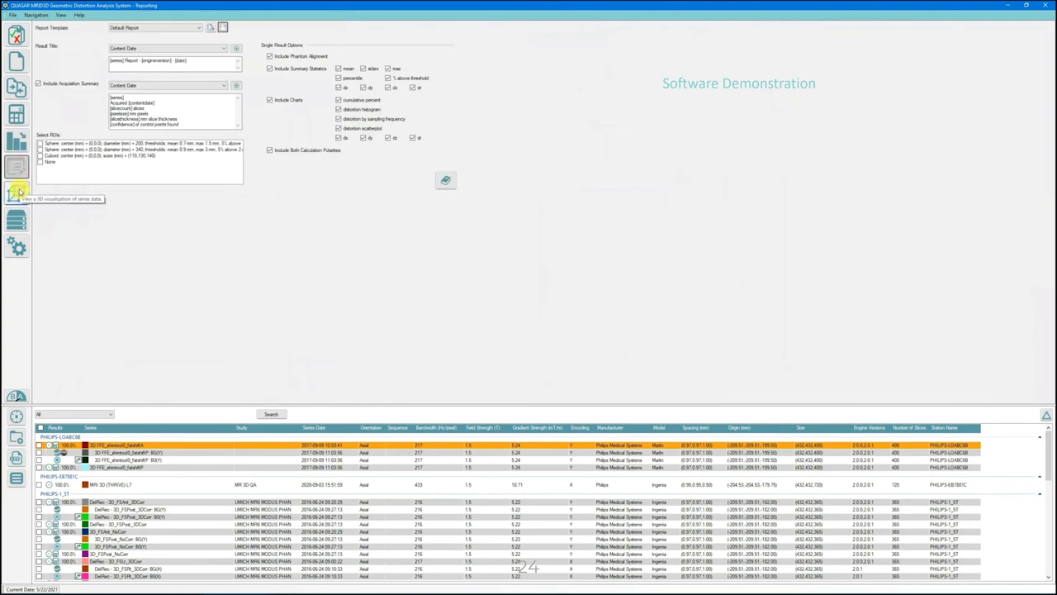
- View the 3D visualization without choosing a series, followed by the PACS and Settings pages
left_click(18, 192)
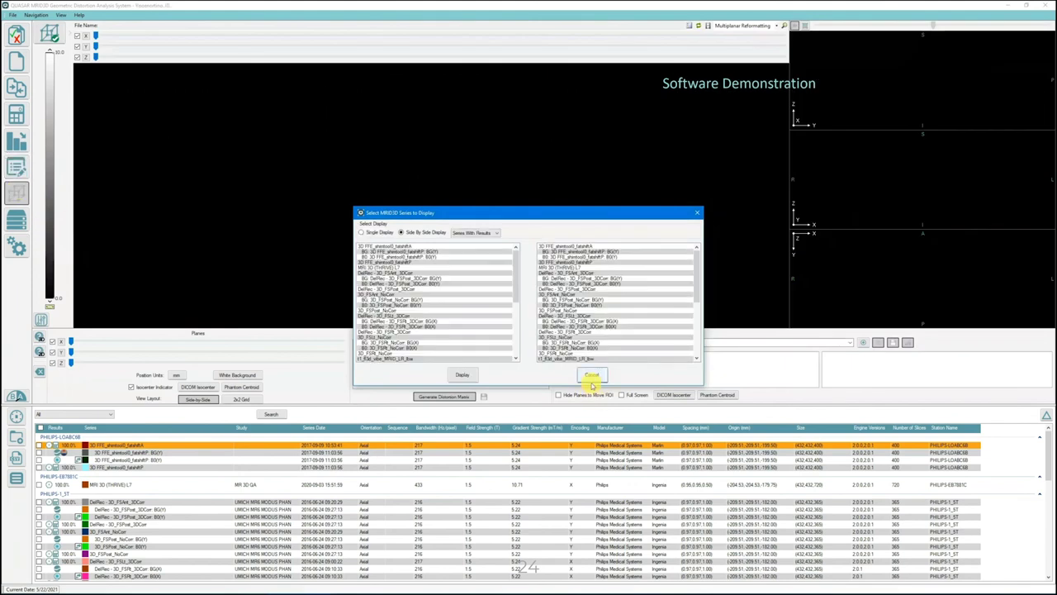
left_click(588, 374)
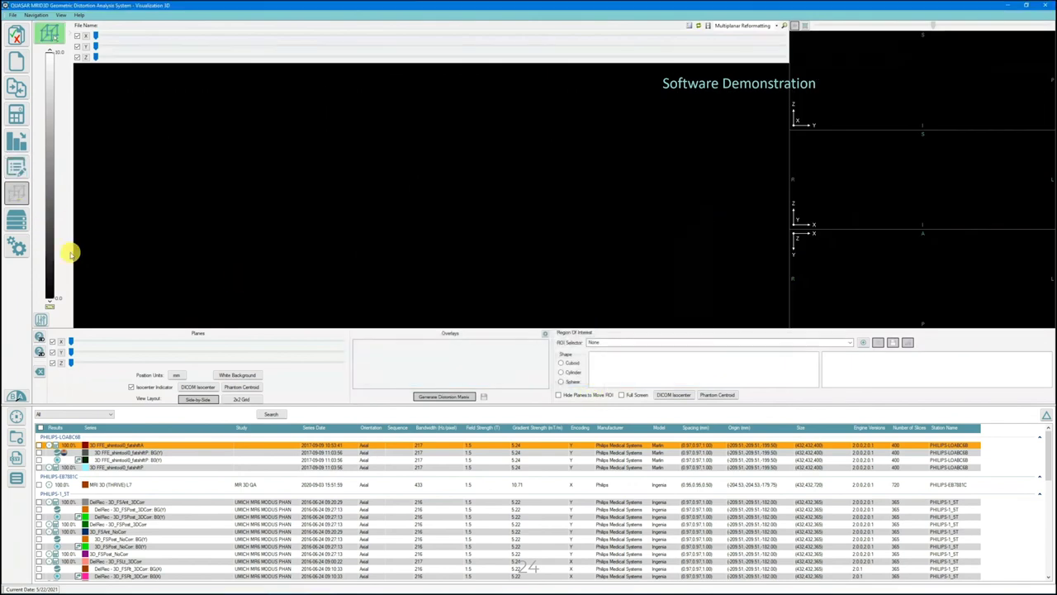
left_click(20, 222)
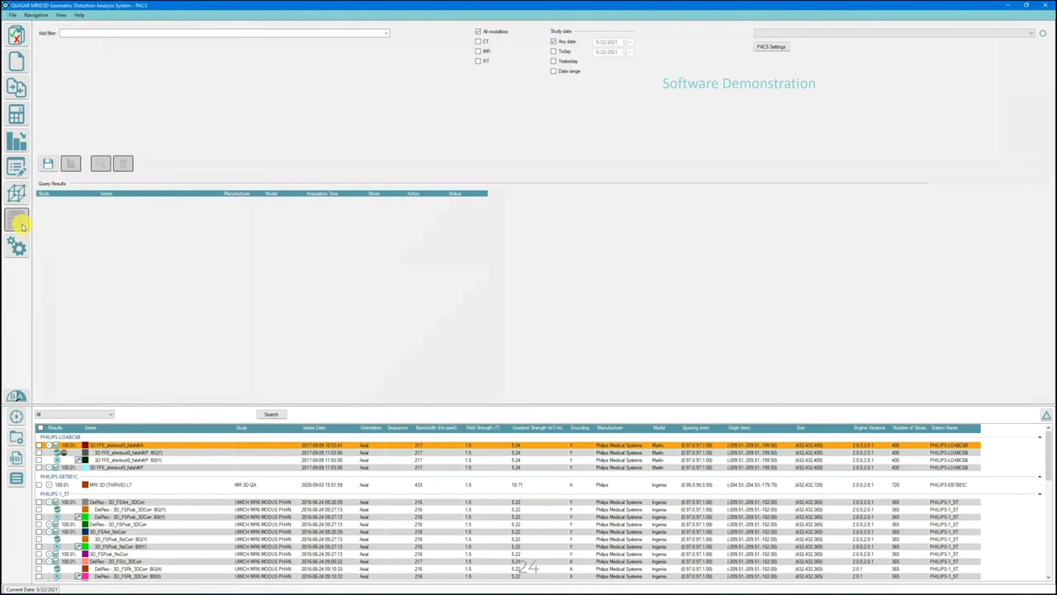
left_click(16, 250)
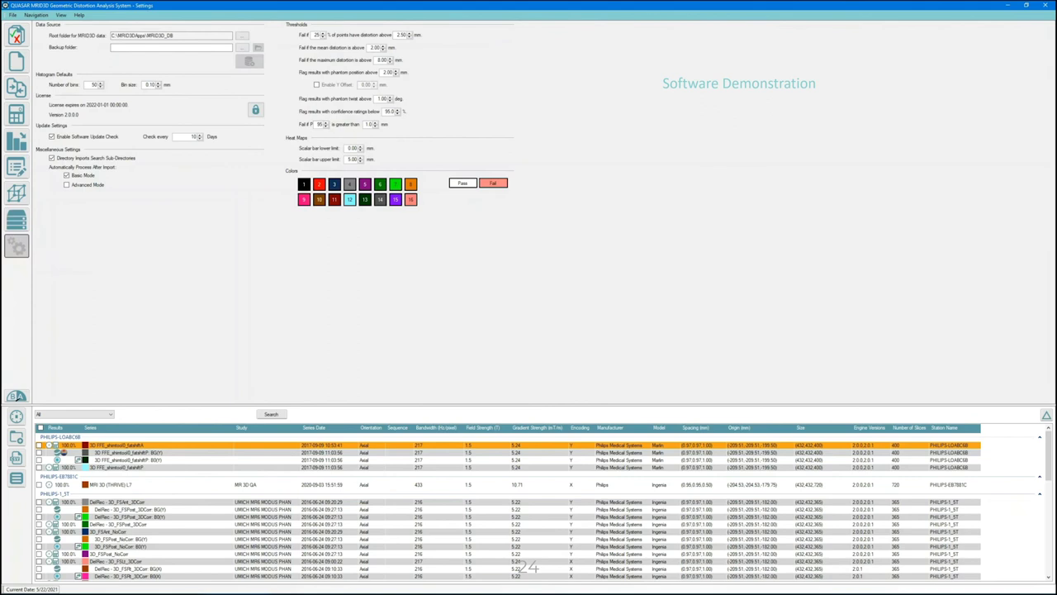
- Examine the single-series cumulative, histogram, z-axis mean distortion and scatter charts, and look at the reporting options
left_click(16, 61)
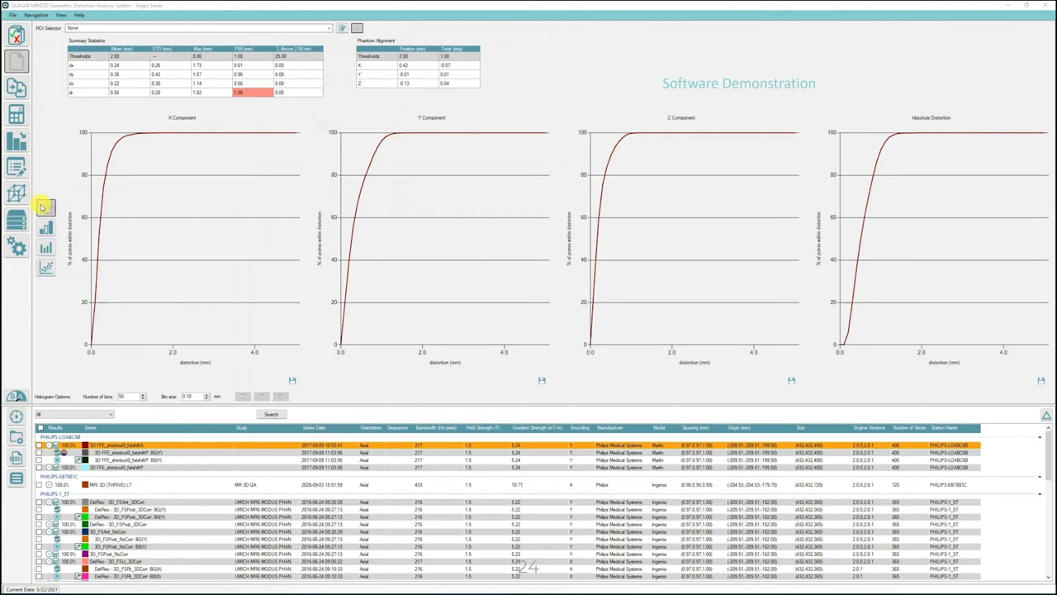
left_click(47, 226)
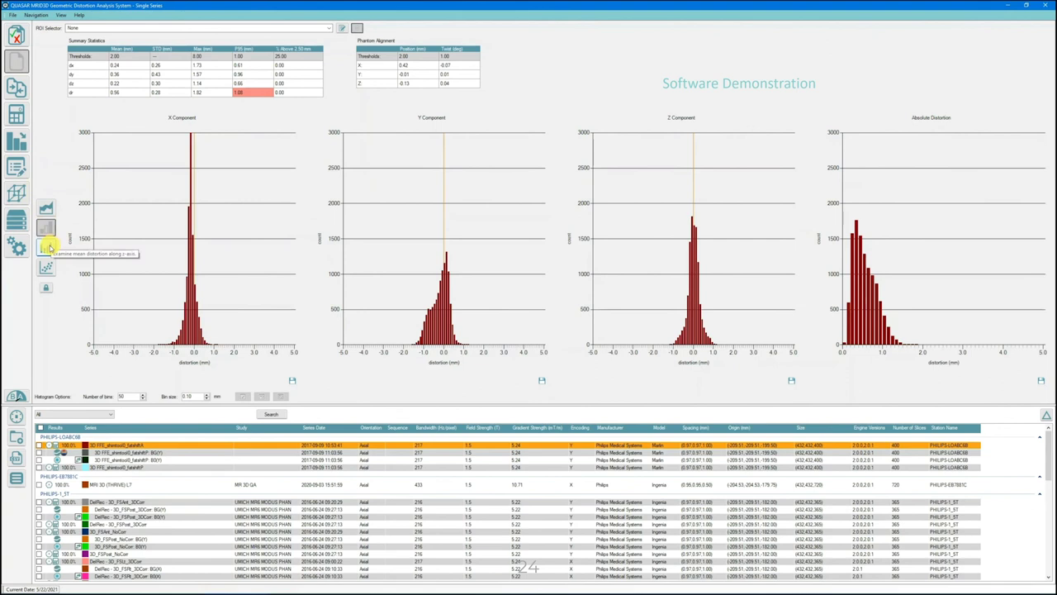
left_click(47, 247)
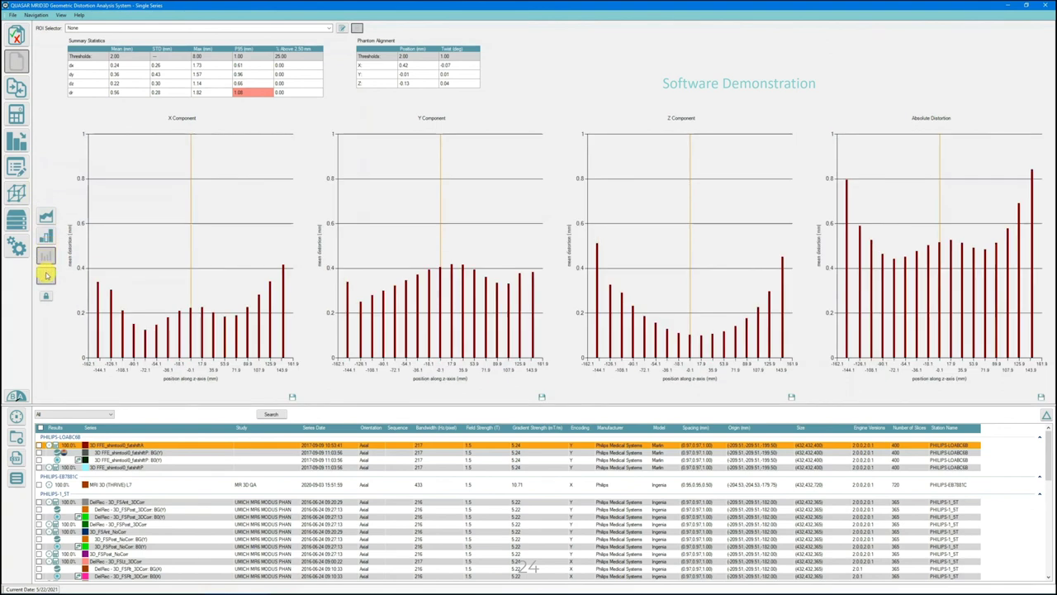
left_click(46, 276)
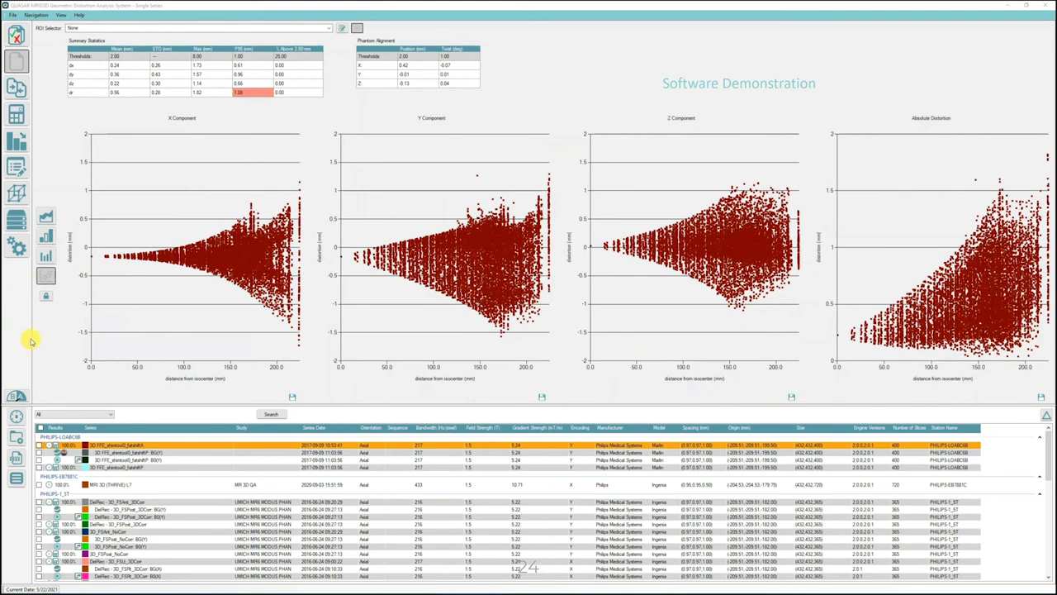
left_click(15, 168)
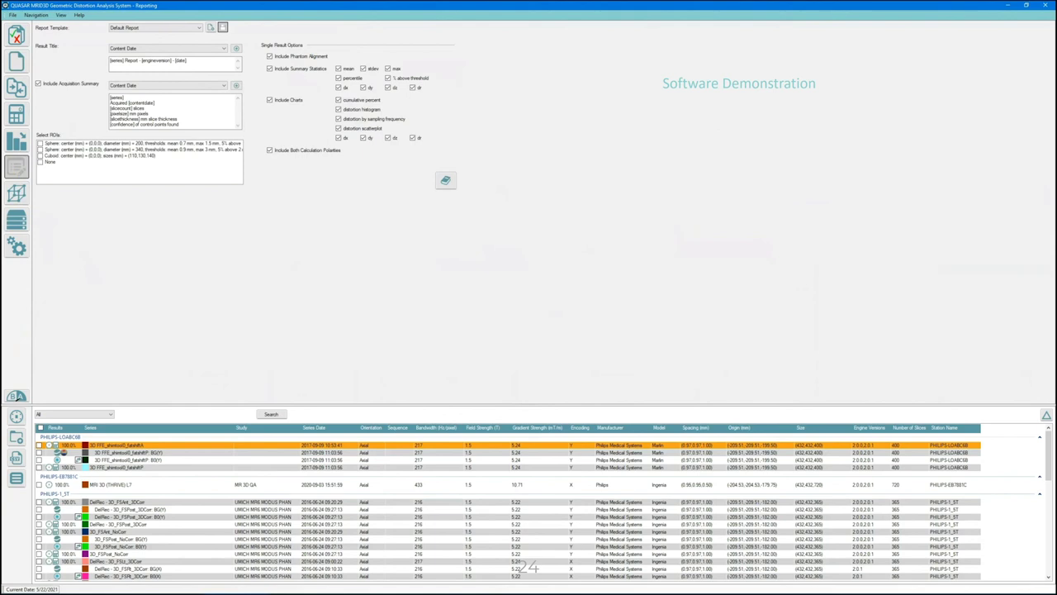
- Compare the single-series distortion histograms of the fatshiftP scan, its B0(Y) and BG(Y) results, and the fatshiftA scan
left_click(16, 60)
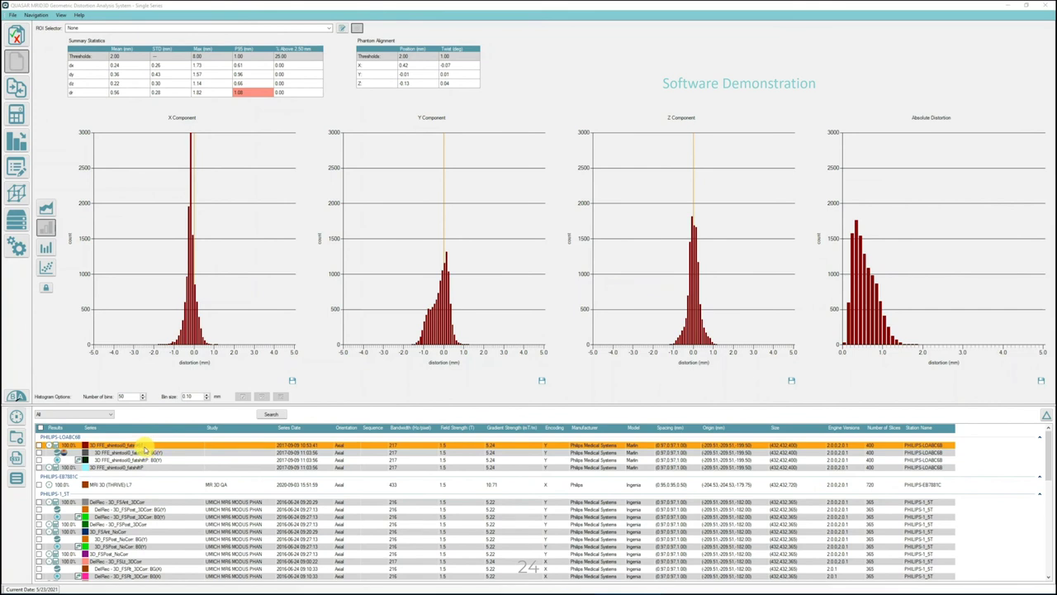
left_click(147, 468)
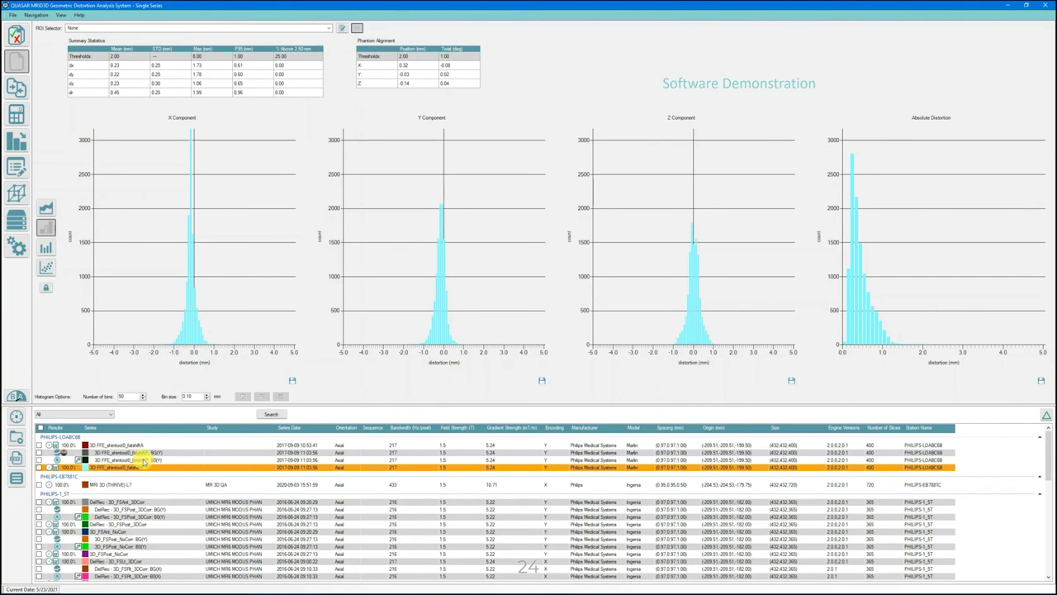
left_click(144, 461)
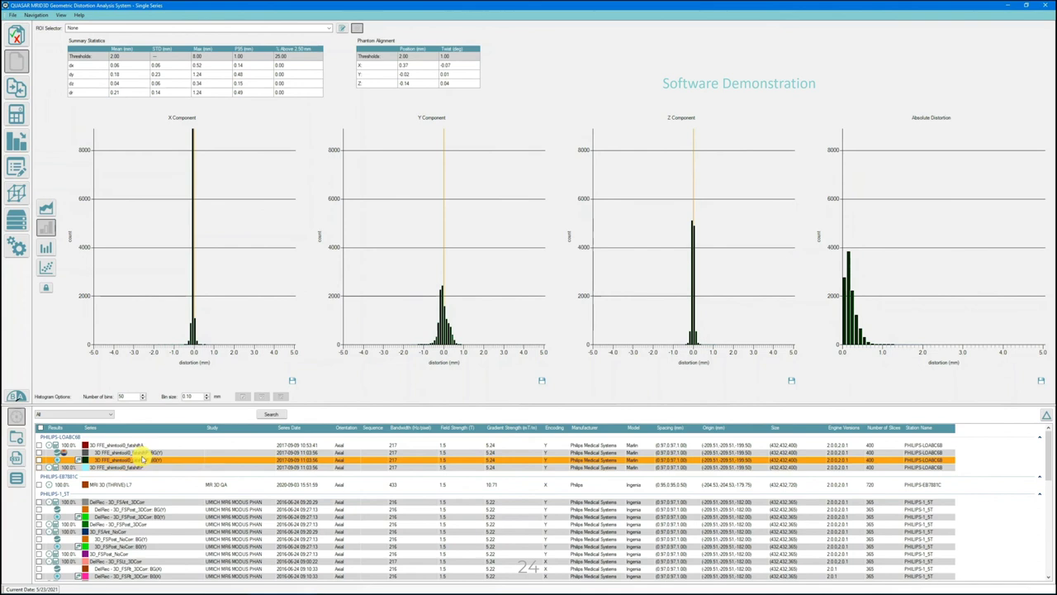
left_click(99, 452)
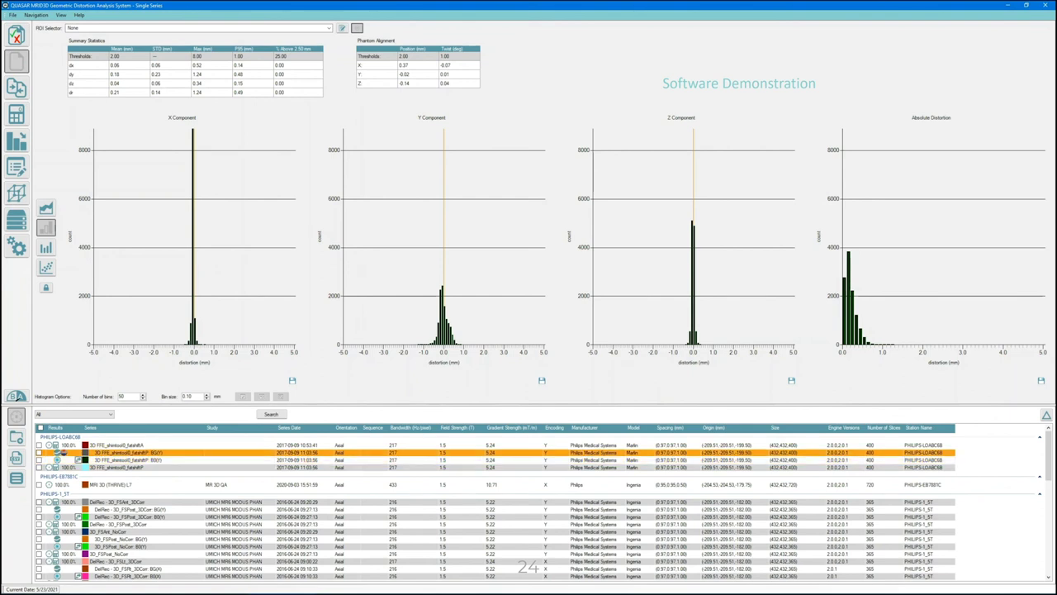
key("Up")
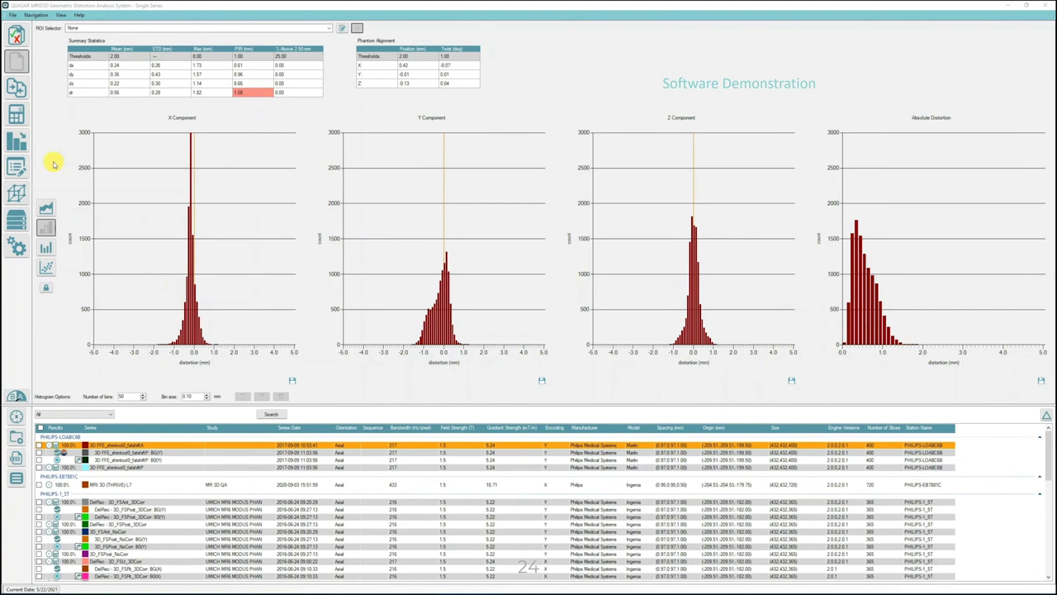
- Open the 3D visualization, check the single and side-by-side options for displaying series, and cancel the series selection
left_click(17, 194)
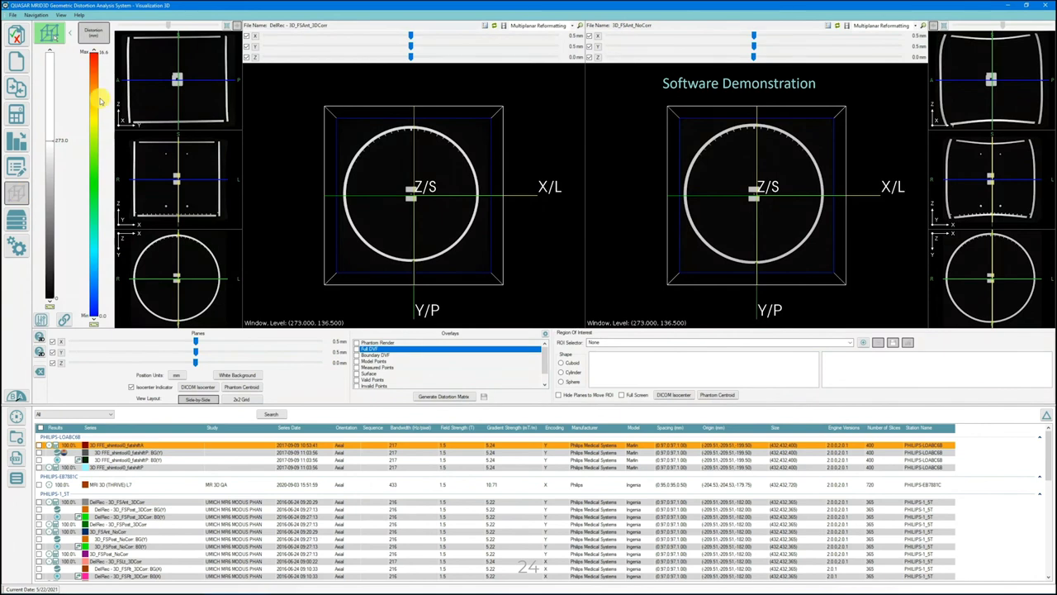
left_click(51, 34)
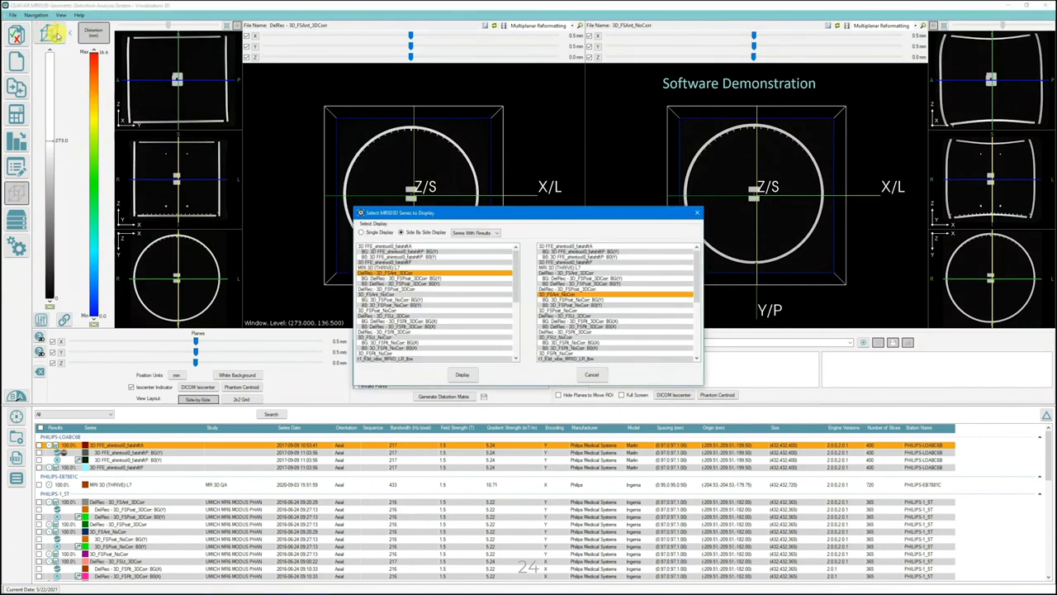
left_click(362, 232)
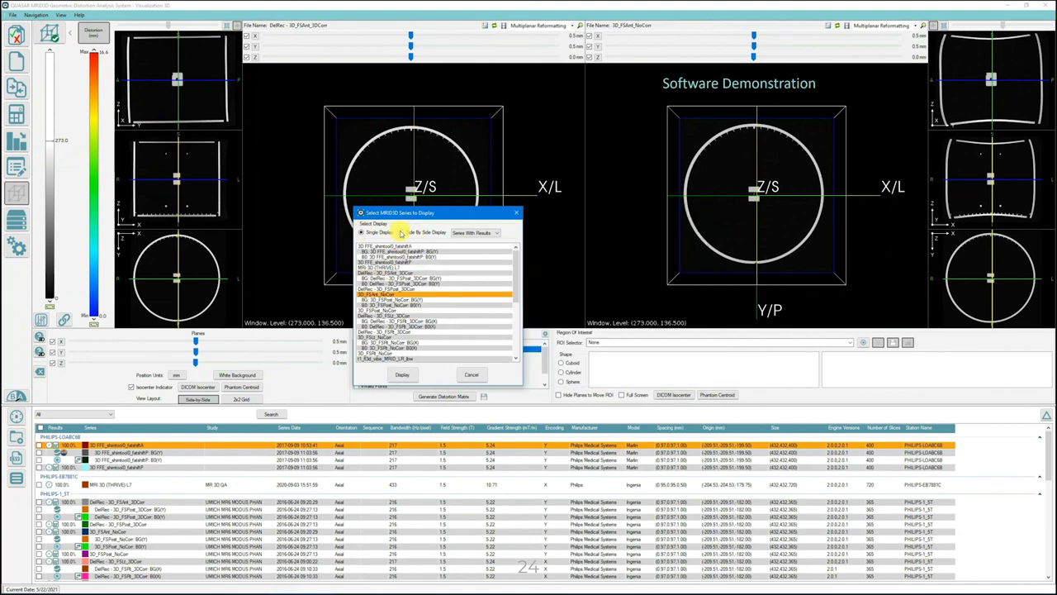
left_click(401, 232)
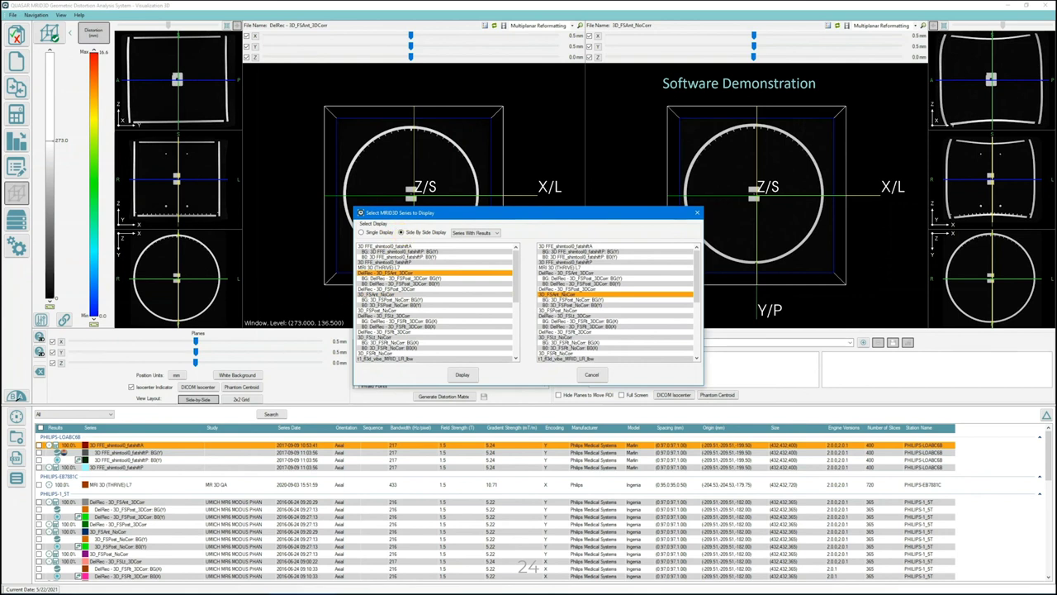
left_click(593, 374)
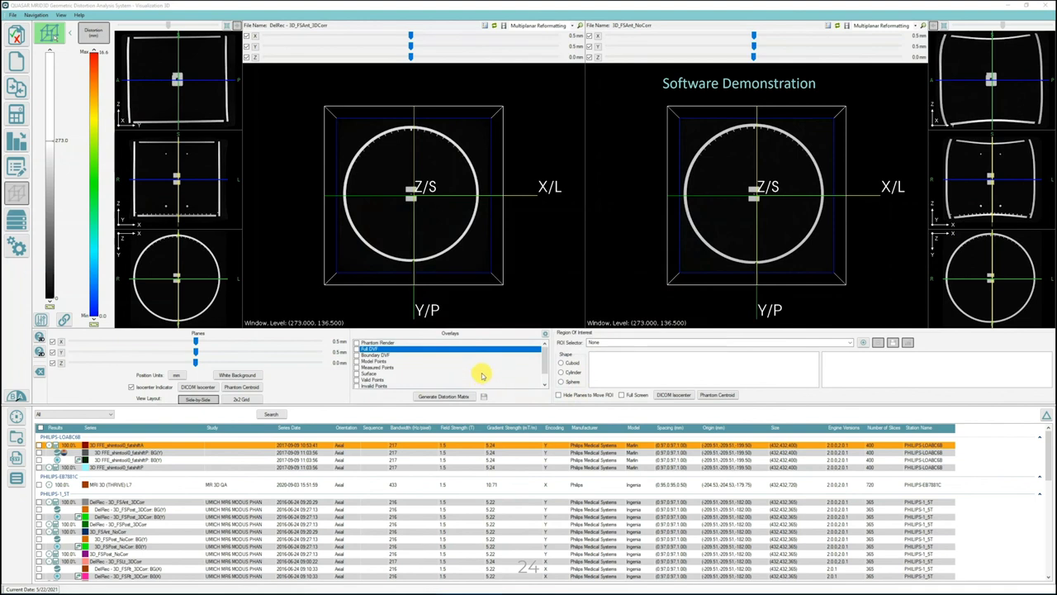
- Turn on the Full DVF and Boundary DVF overlays and apply the 200 mm diameter spherical ROI centred at (0,0,0)
left_click(359, 350)
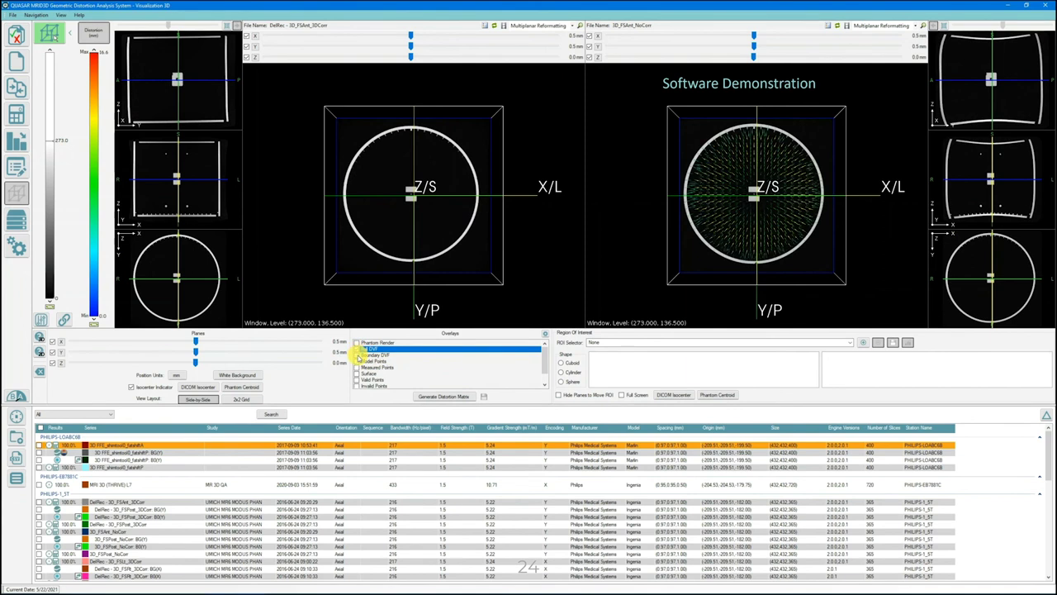
left_click(360, 355)
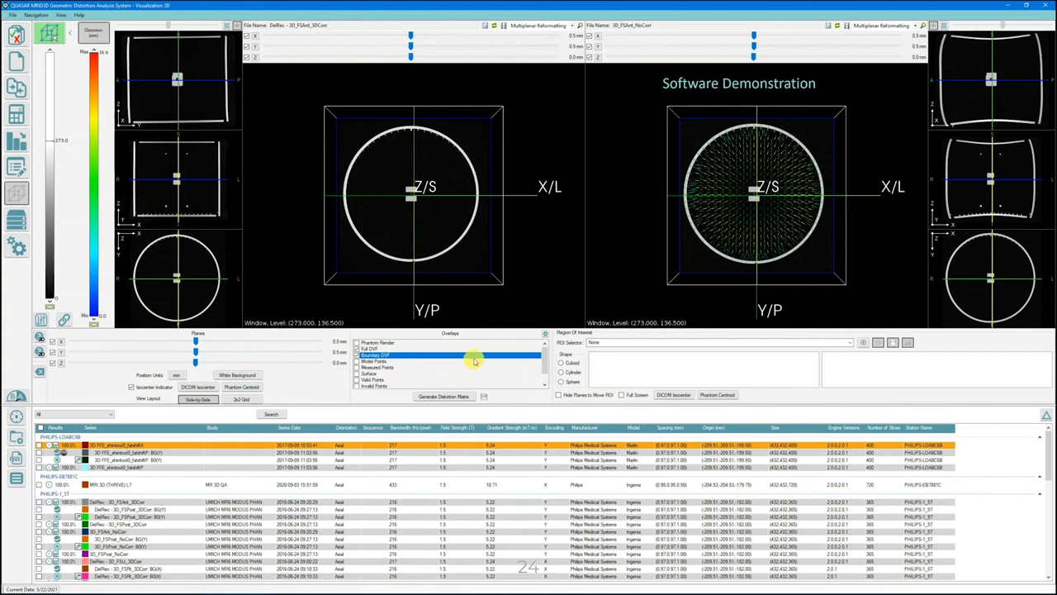
left_click_drag(548, 245, 505, 250)
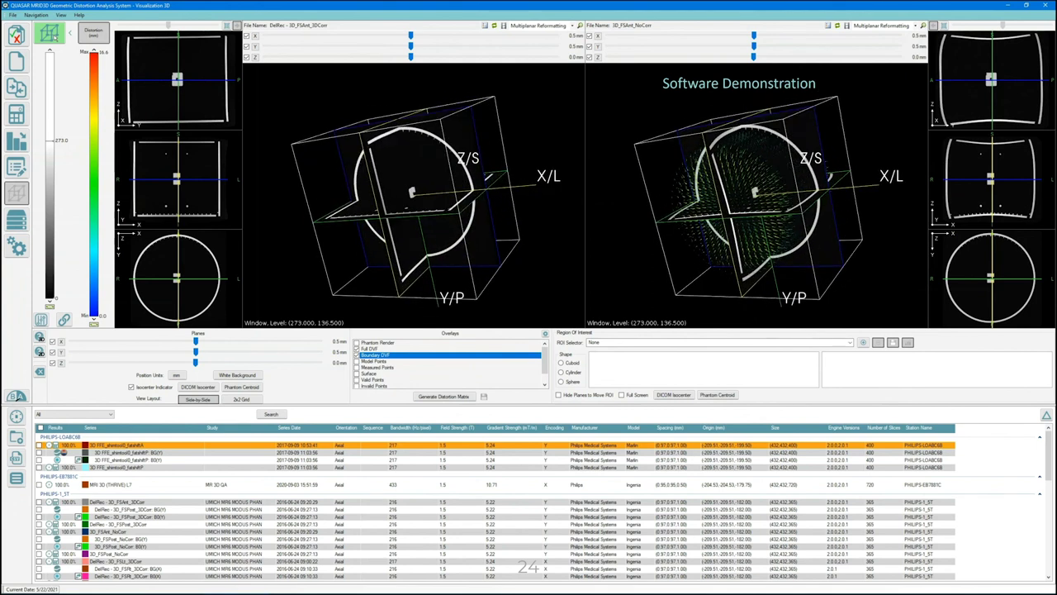
left_click(850, 342)
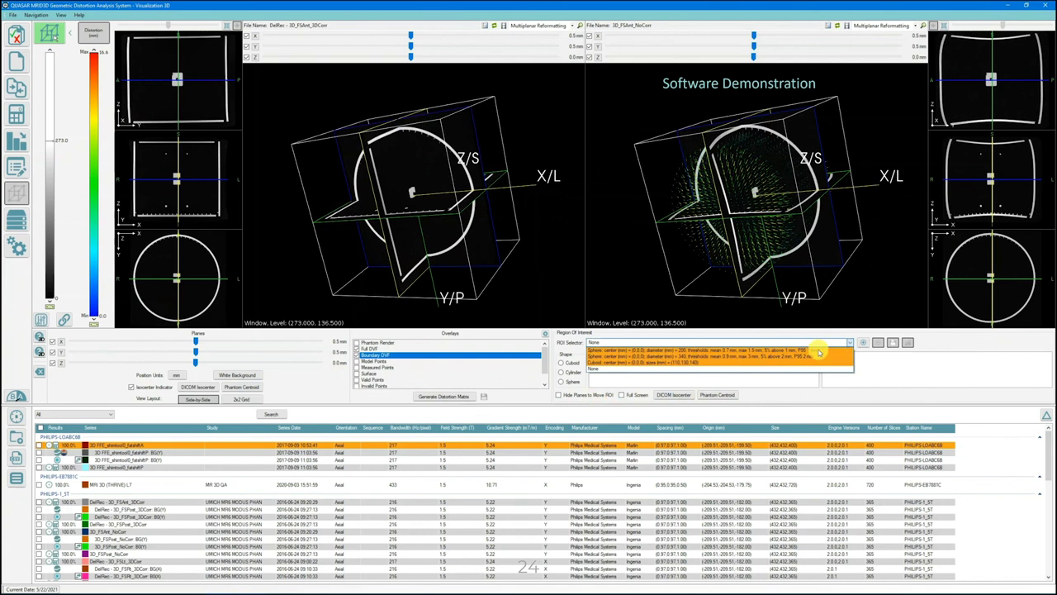
left_click(685, 350)
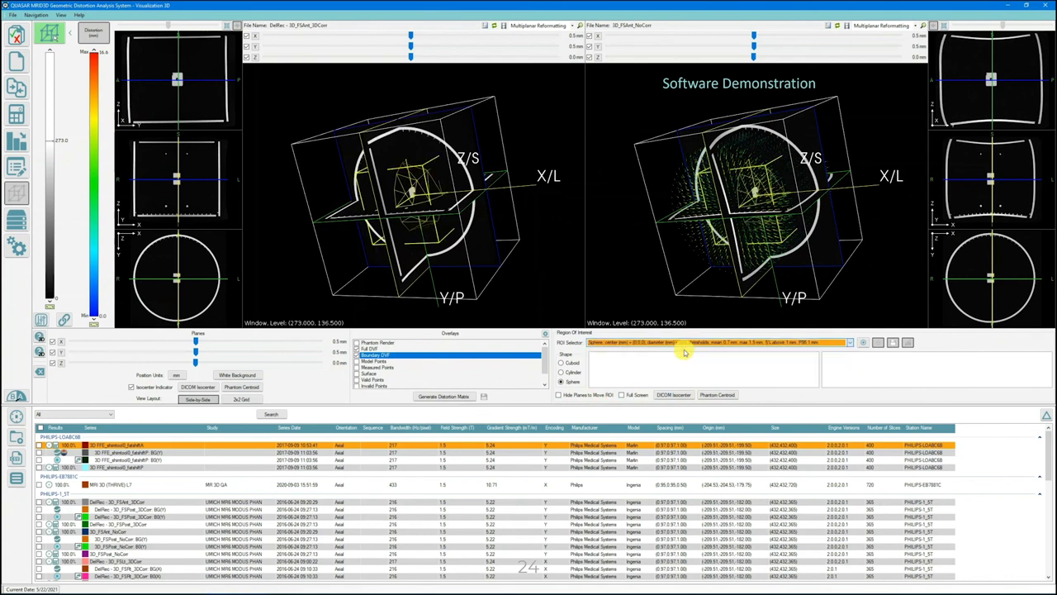